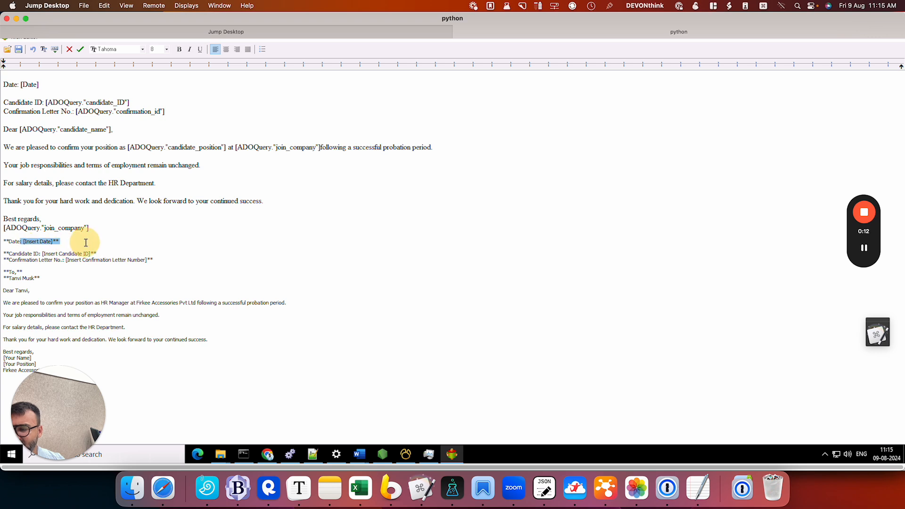
Step: Replace the [Insert Date] placeholder in the lower sample letter with the Date system variable
{"action": "left_click", "coordinate": [86, 243]}
{"action": "key", "text": "Delete"}
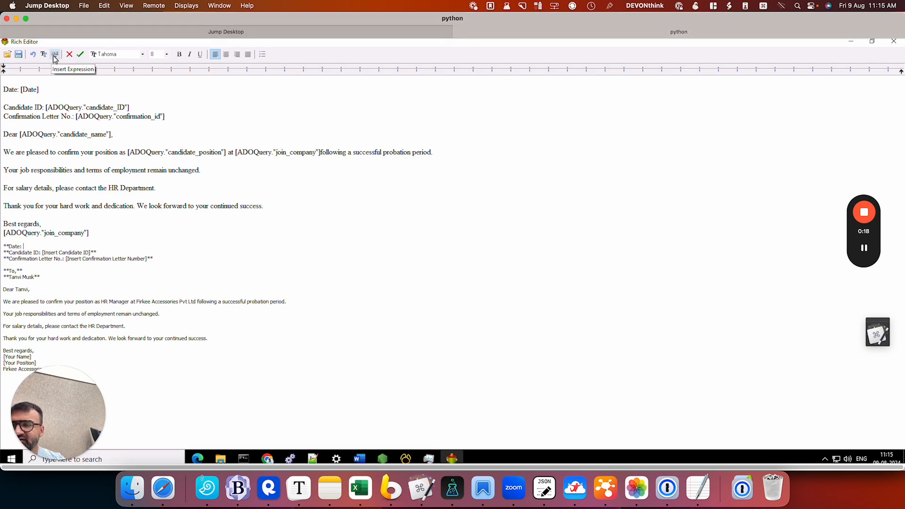
{"action": "left_click", "coordinate": [54, 55]}
{"action": "left_click", "coordinate": [136, 80]}
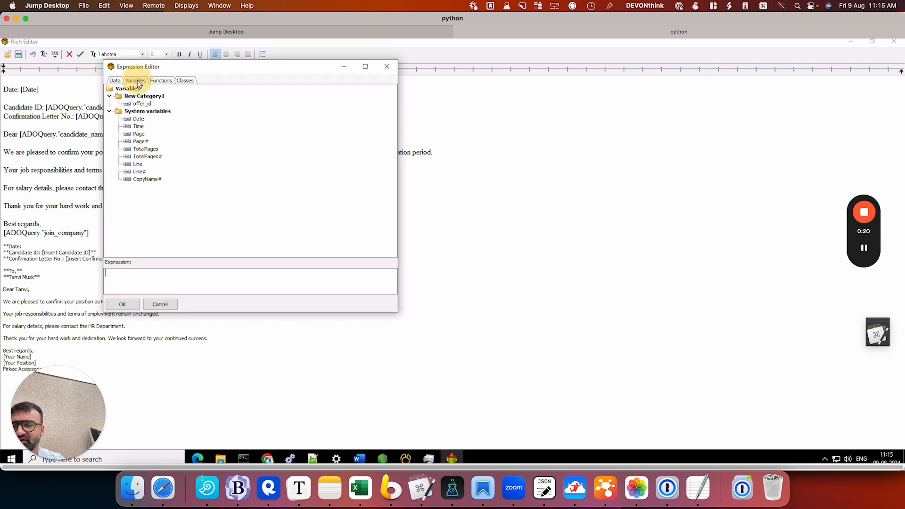
{"action": "double_click", "coordinate": [138, 119]}
{"action": "left_click", "coordinate": [134, 306]}
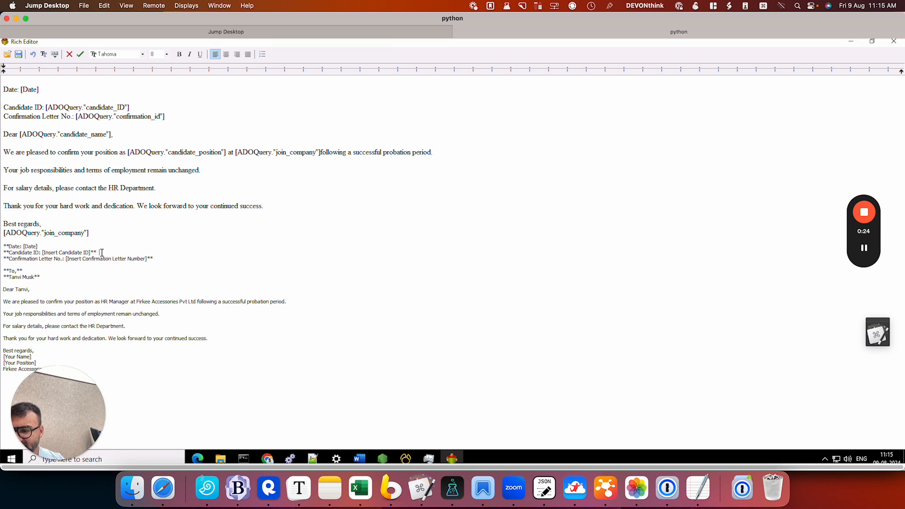
Step: Replace the [Insert Candidate ID] placeholder in the lower sample letter with the candidate_ID field from ADOQuery
{"action": "left_click_drag", "start_coordinate": [99, 252], "coordinate": [43, 253]}
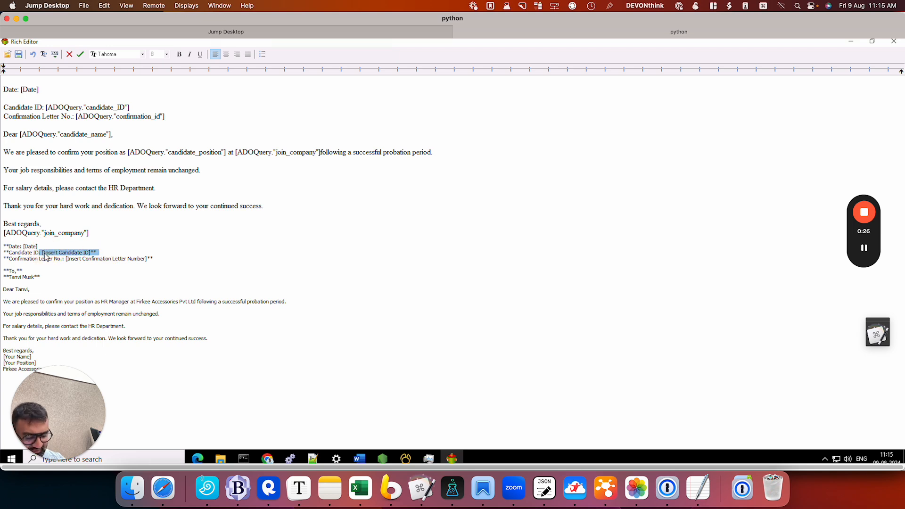
{"action": "key", "text": "BackSpace"}
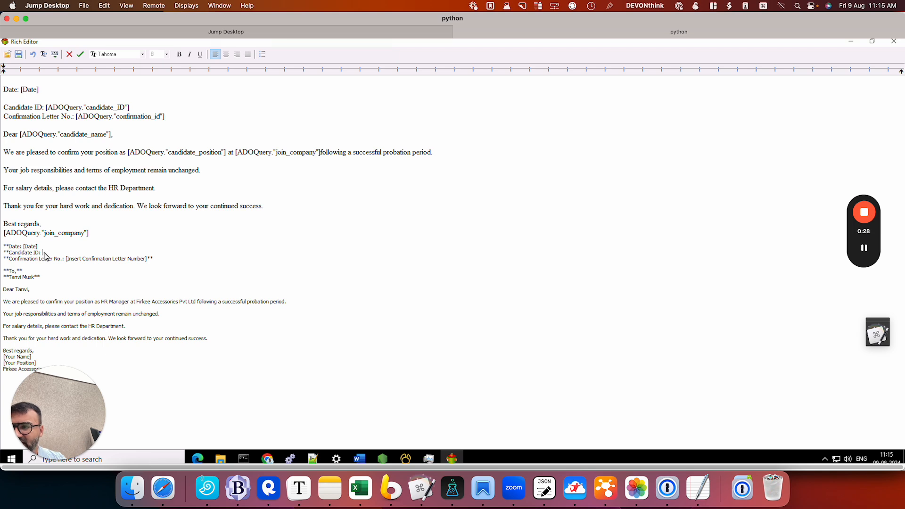
{"action": "left_click", "coordinate": [55, 54]}
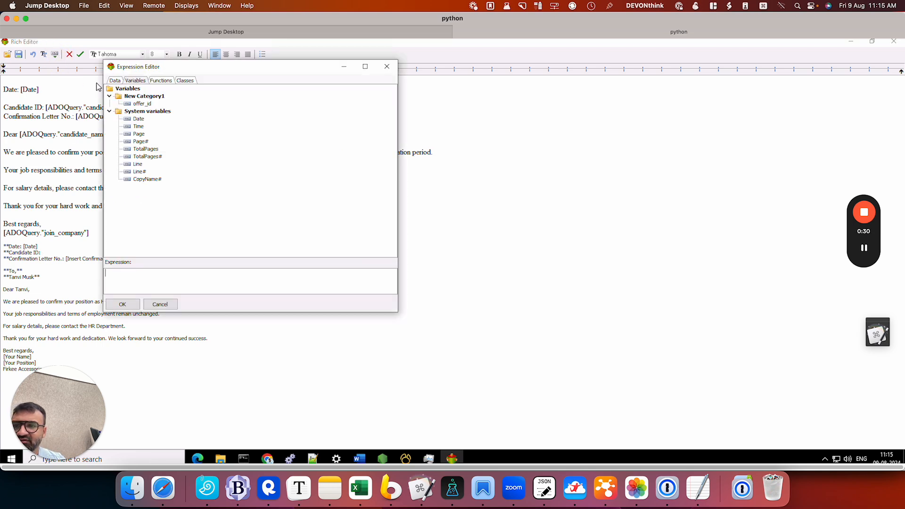
{"action": "left_click", "coordinate": [115, 80]}
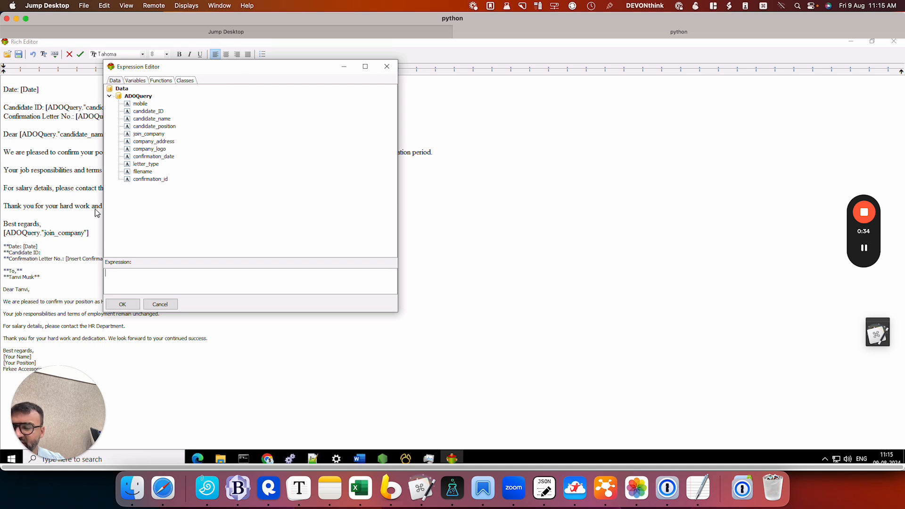
{"action": "left_click", "coordinate": [159, 112]}
{"action": "double_click", "coordinate": [160, 111]}
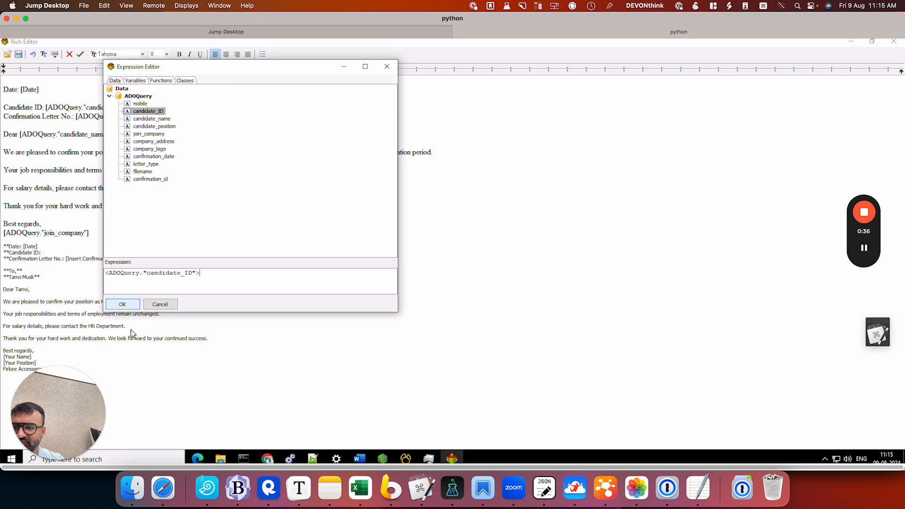
{"action": "left_click", "coordinate": [123, 304]}
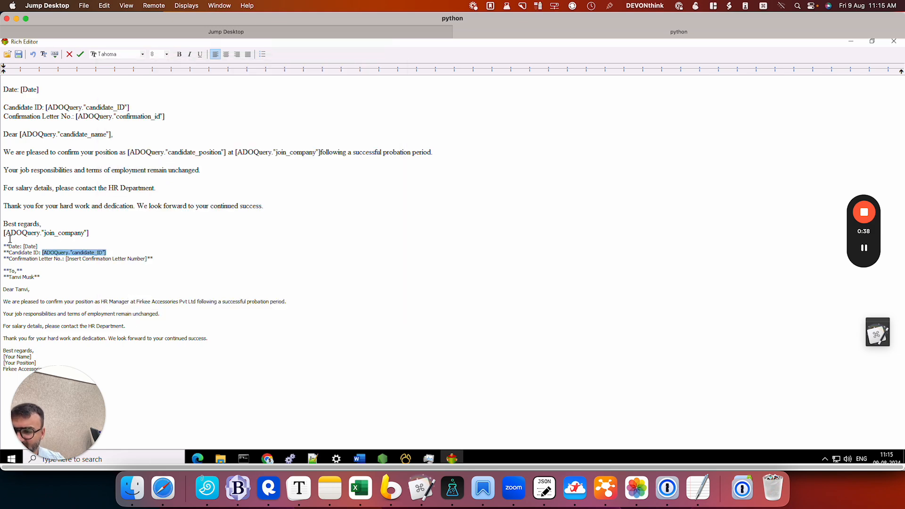
Step: Delete the whole lower sample letter, from its Date line to the closing company name, along with the leftover blank line
{"action": "left_click_drag", "start_coordinate": [97, 372], "coordinate": [897, 241]}
{"action": "left_click", "coordinate": [144, 310]}
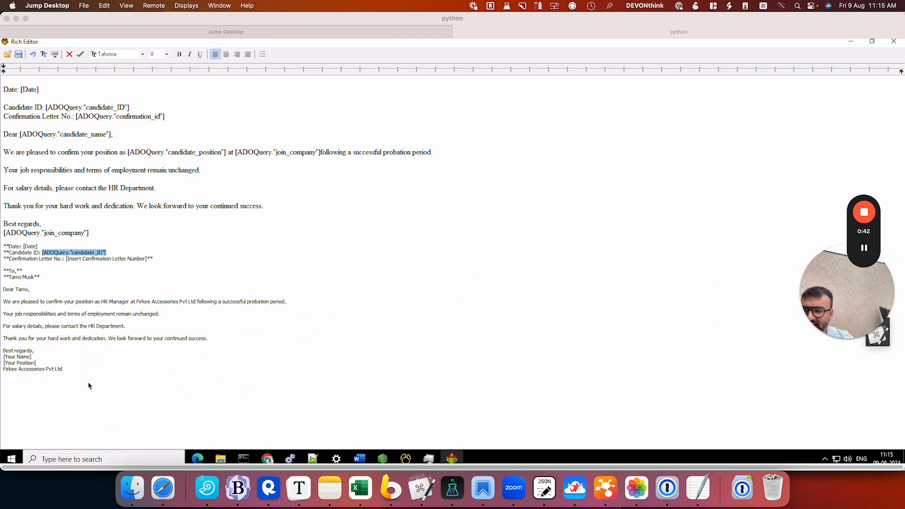
{"action": "left_click_drag", "start_coordinate": [87, 383], "coordinate": [2, 246]}
{"action": "key", "text": "BackSpace"}
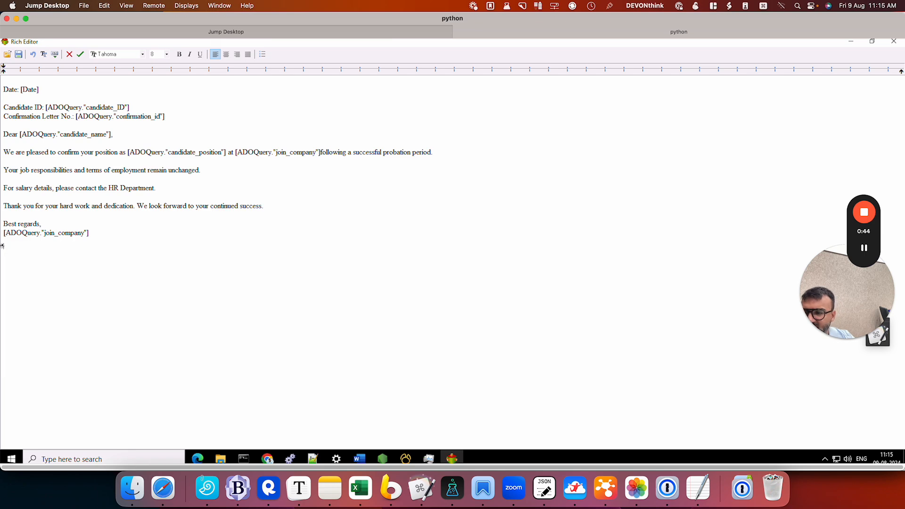
{"action": "key", "text": "BackSpace"}
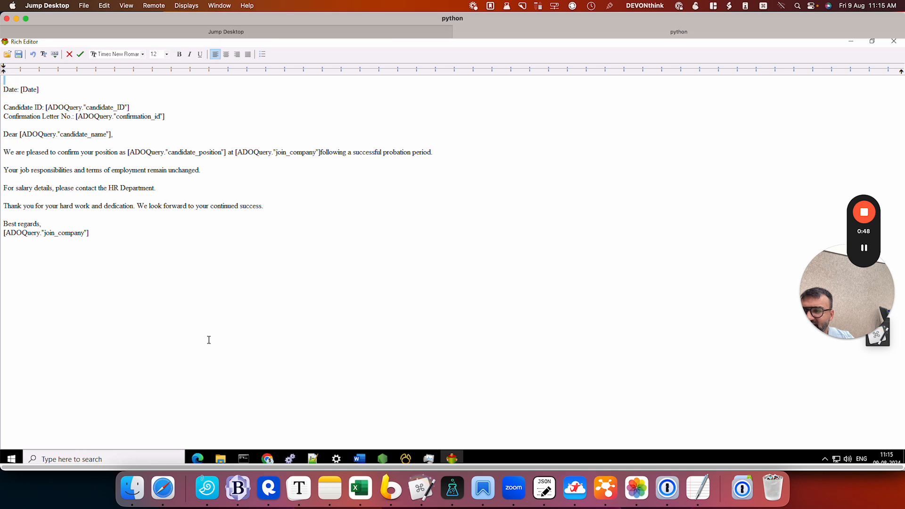
Step: Set the font size of the entire remaining letter text to 14
{"action": "left_click_drag", "start_coordinate": [136, 274], "coordinate": [4, 75]}
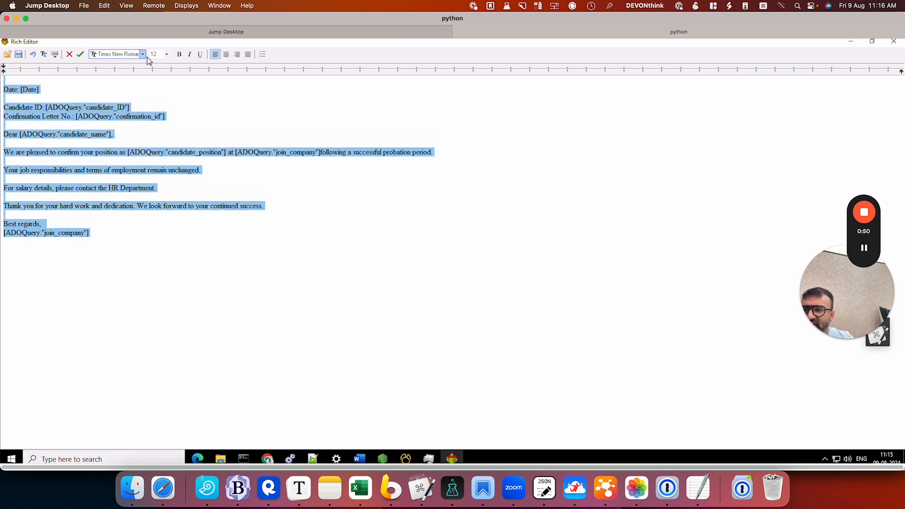
{"action": "left_click", "coordinate": [165, 53]}
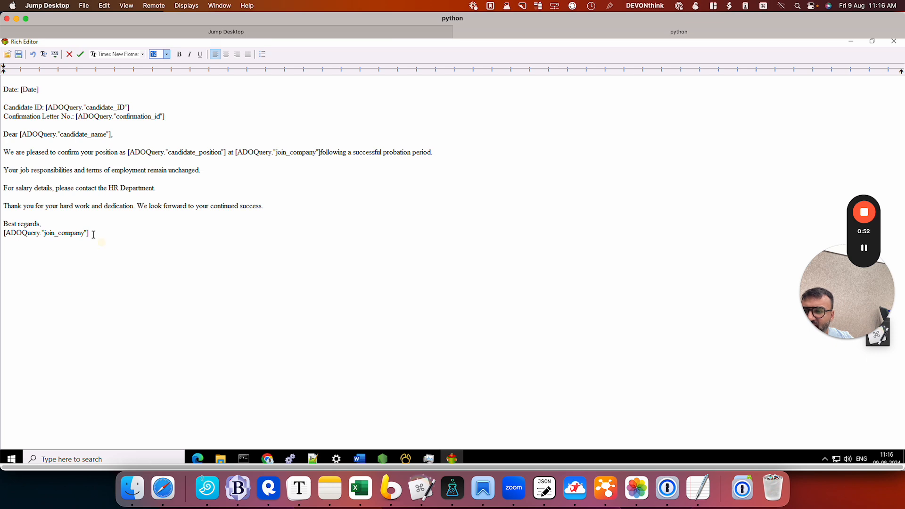
{"action": "left_click_drag", "start_coordinate": [91, 233], "coordinate": [60, 80]}
{"action": "left_click", "coordinate": [167, 55]}
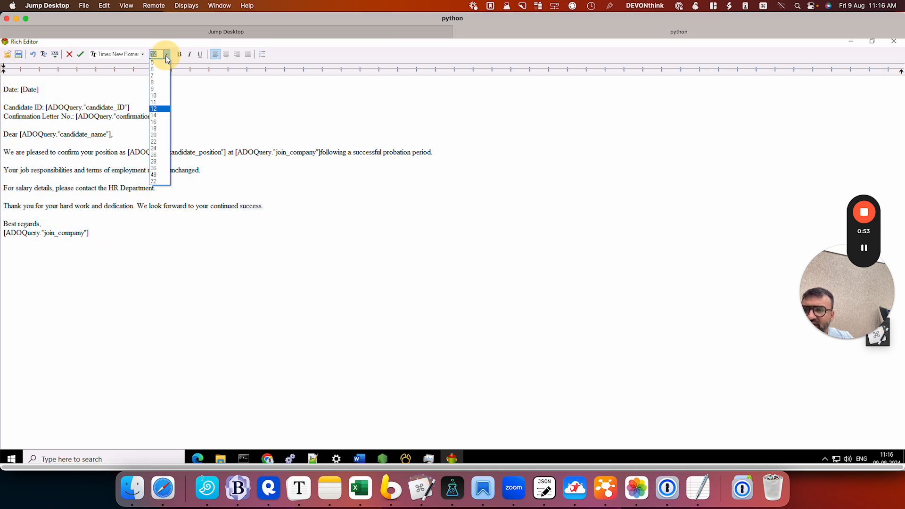
{"action": "left_click", "coordinate": [160, 115]}
{"action": "left_click", "coordinate": [141, 211]}
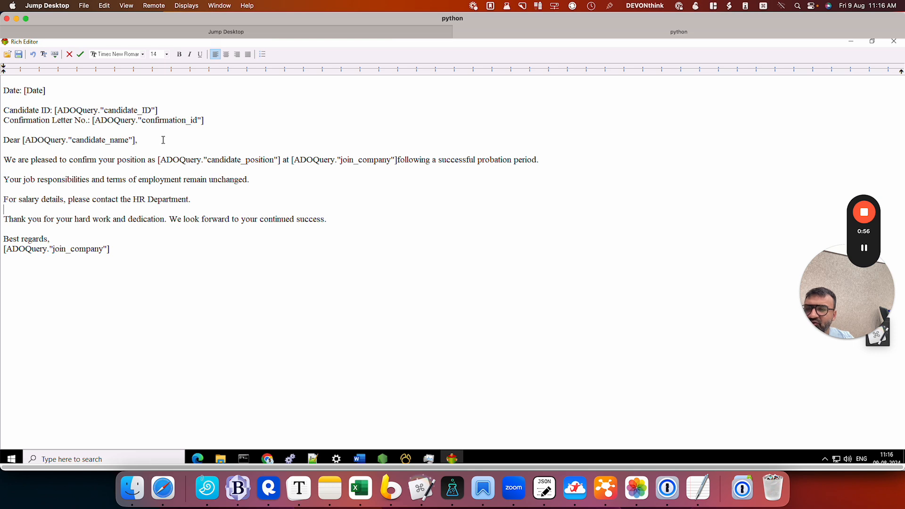
Step: Make the candidate_ID expression on the Candidate ID line bold and apply the rich text changes to the report
{"action": "left_click", "coordinate": [160, 111]}
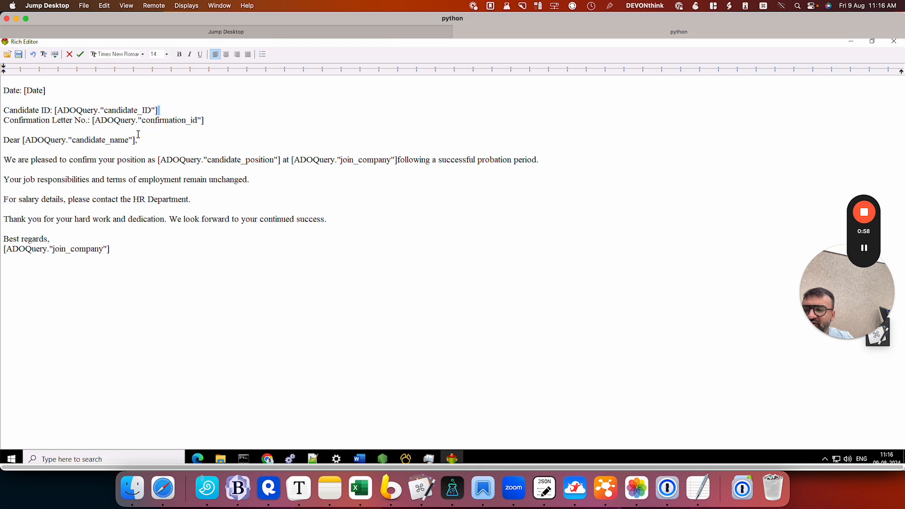
{"action": "left_click_drag", "start_coordinate": [158, 109], "coordinate": [56, 110]}
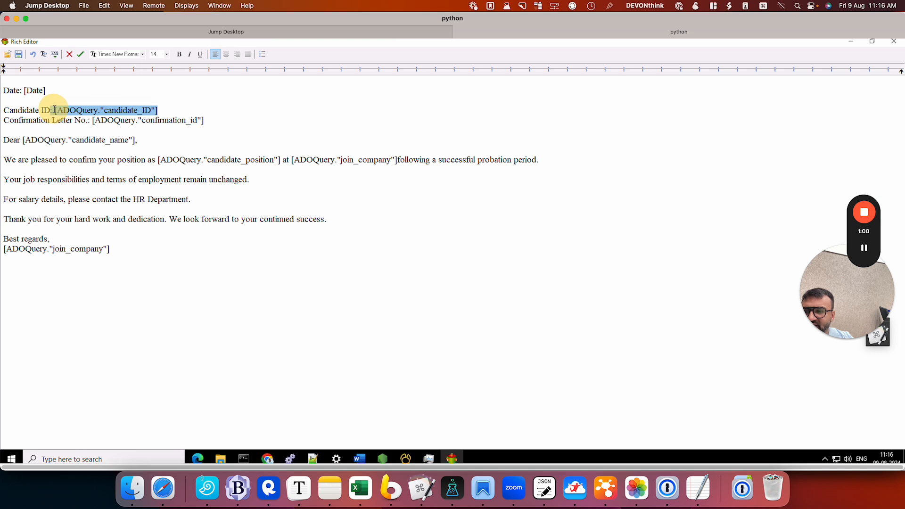
{"action": "left_click", "coordinate": [179, 54]}
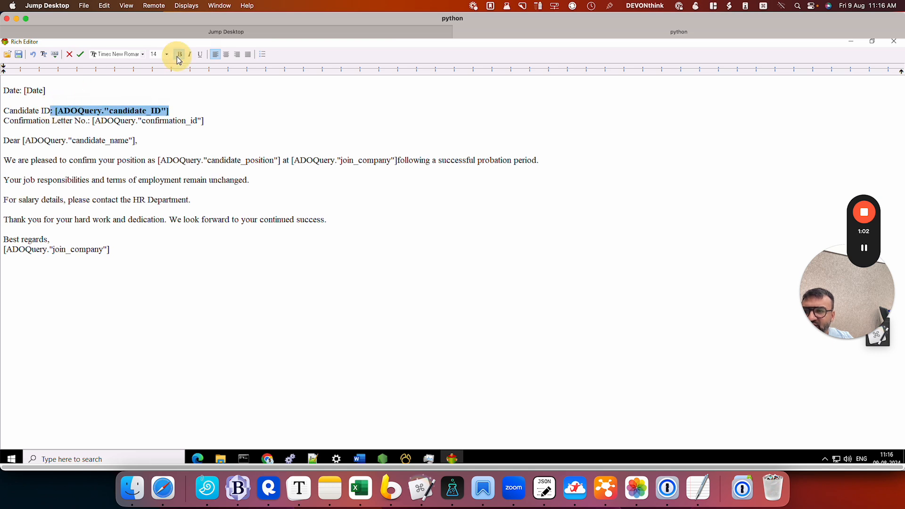
{"action": "left_click", "coordinate": [176, 154]}
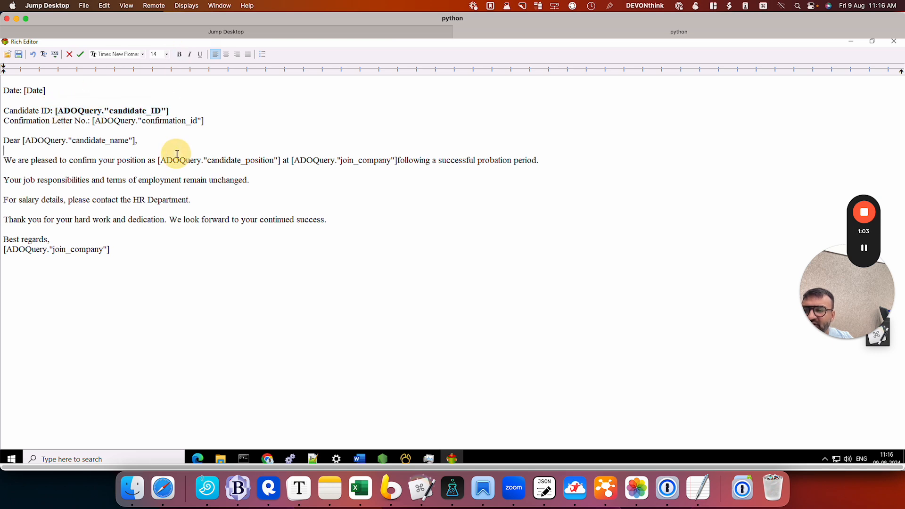
{"action": "left_click", "coordinate": [81, 55]}
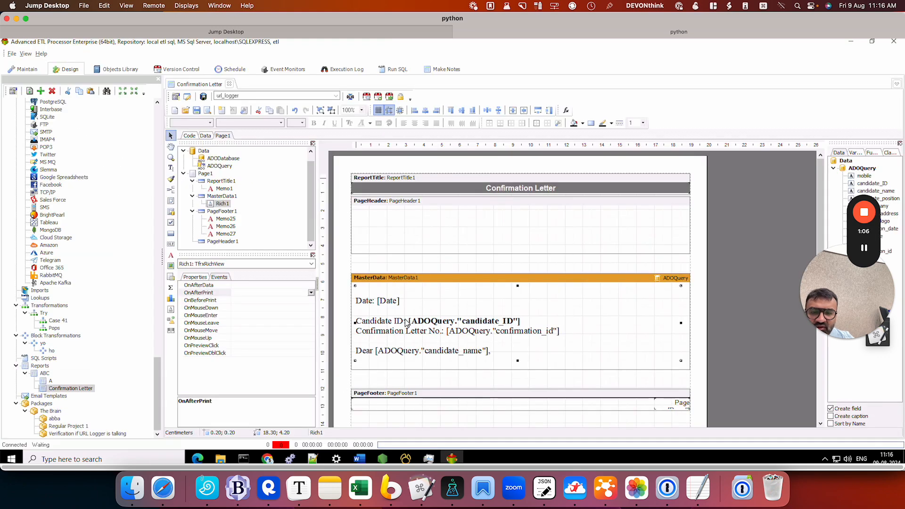
Step: Preview the Confirmation Letter report to check the filled-in text, and return to the design
{"action": "right_click", "coordinate": [446, 323]}
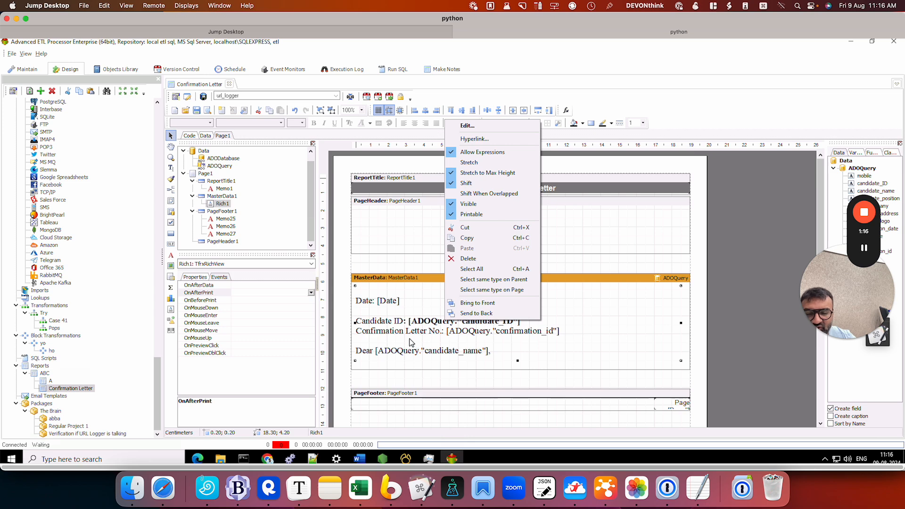
{"action": "left_click", "coordinate": [459, 291]}
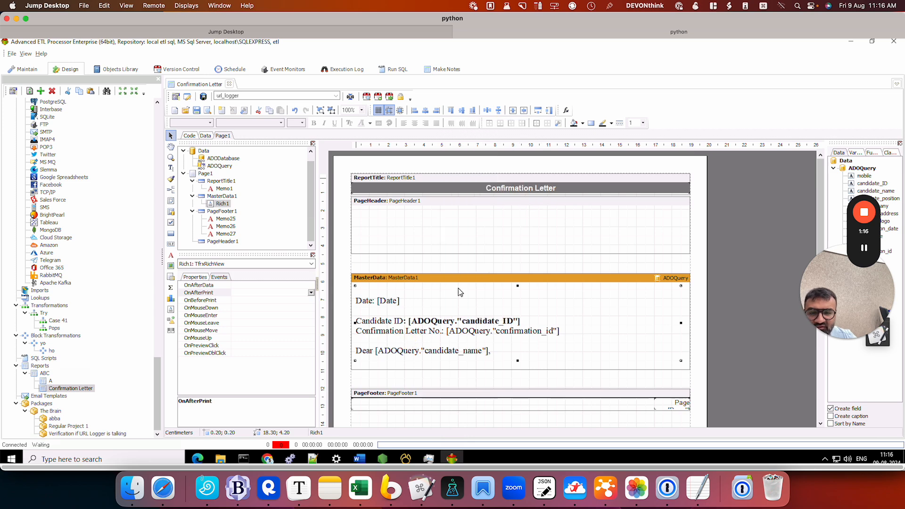
{"action": "left_click", "coordinate": [203, 97]}
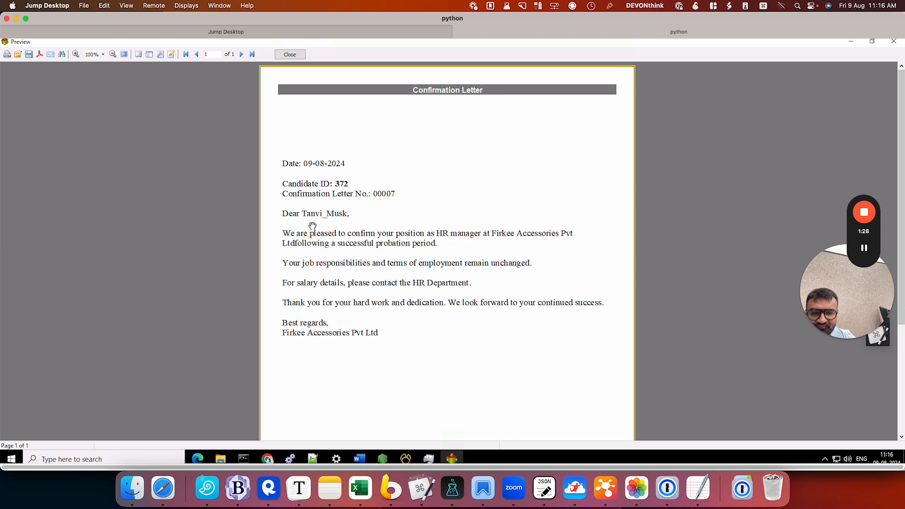
{"action": "left_click", "coordinate": [291, 55]}
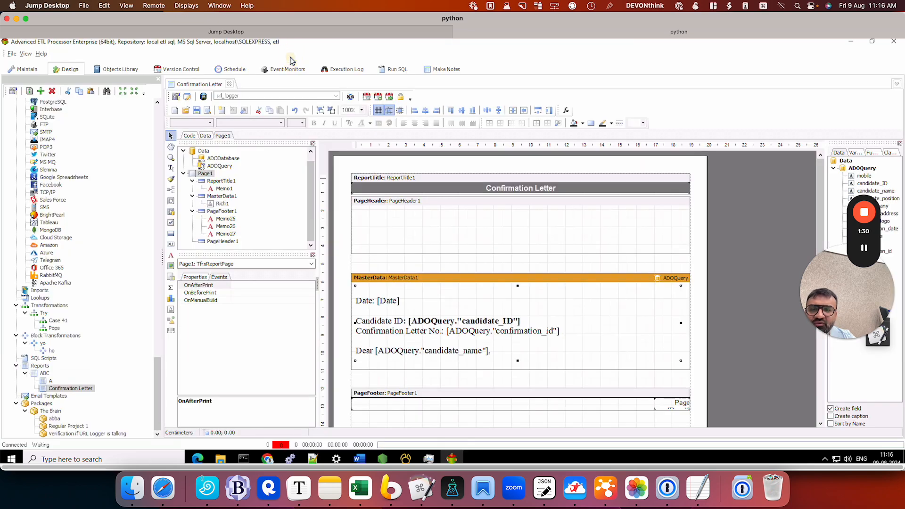
Step: Insert an empty picture object about 3.3 by 2.5 cm at the left end of the page header band
{"action": "left_click", "coordinate": [389, 219]}
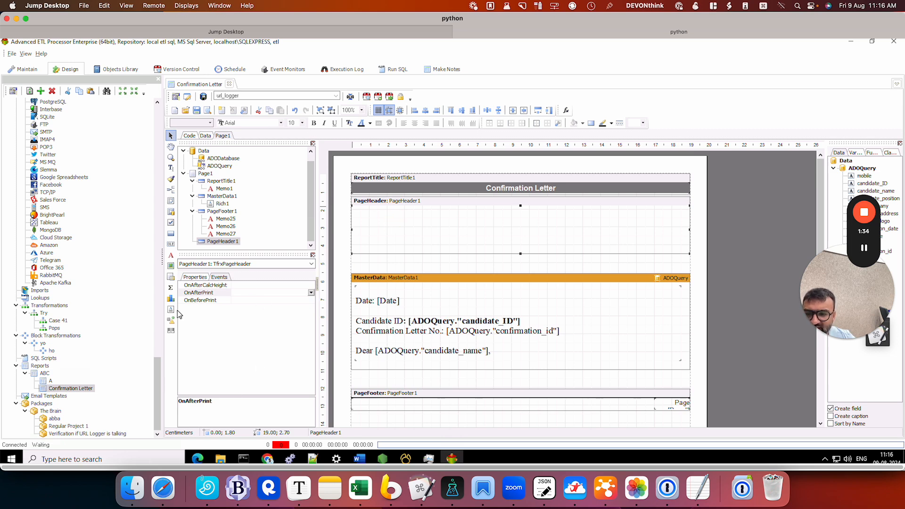
{"action": "left_click", "coordinate": [170, 267]}
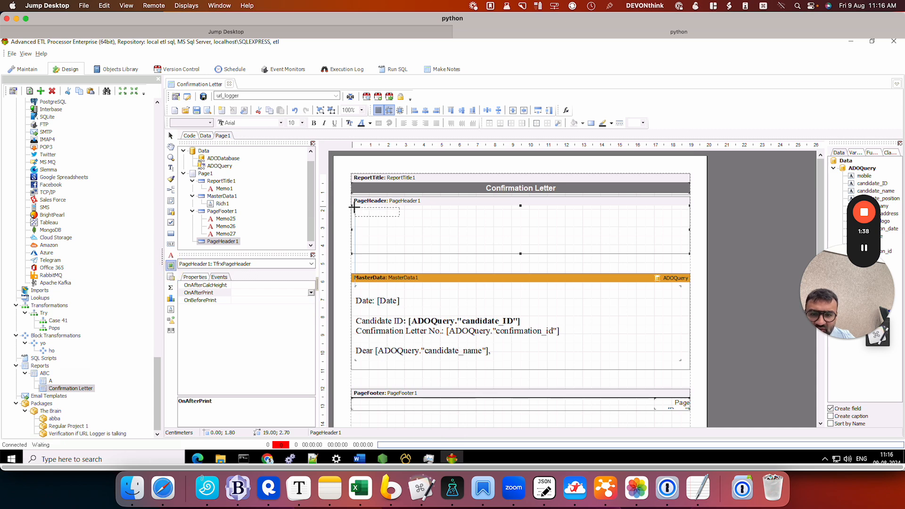
{"action": "left_click_drag", "start_coordinate": [354, 206], "coordinate": [415, 251]}
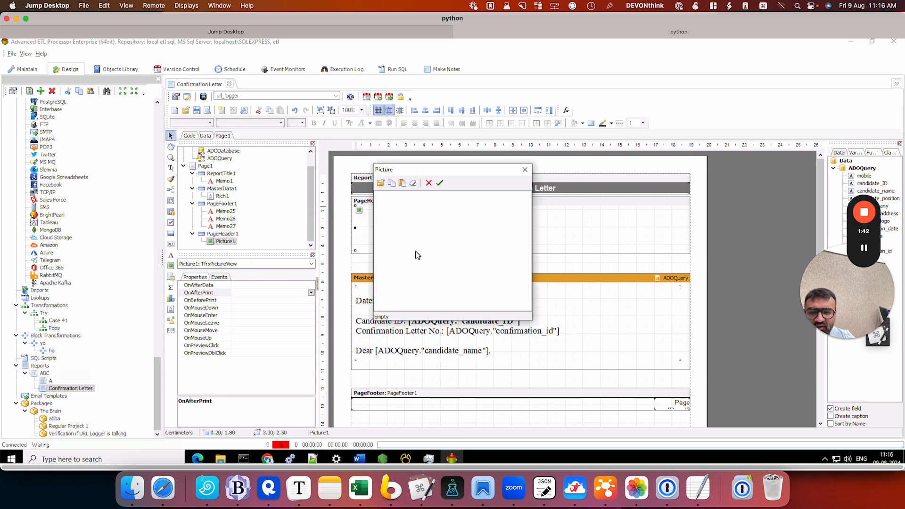
{"action": "left_click", "coordinate": [440, 183]}
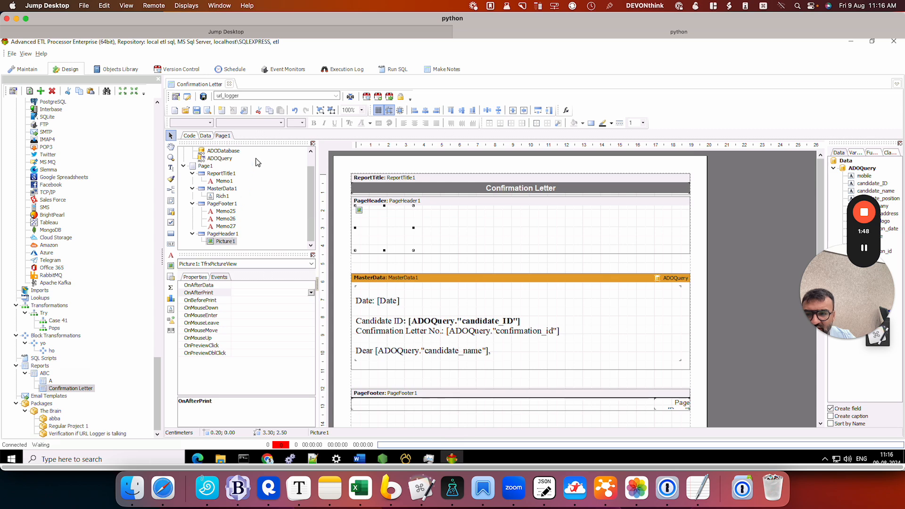
Step: Create an OnBeforePrint handler for Picture1 and load the saved script that sets its filelink to the static masters folder plus ADOQuery."company_logo"
{"action": "left_click", "coordinate": [220, 235]}
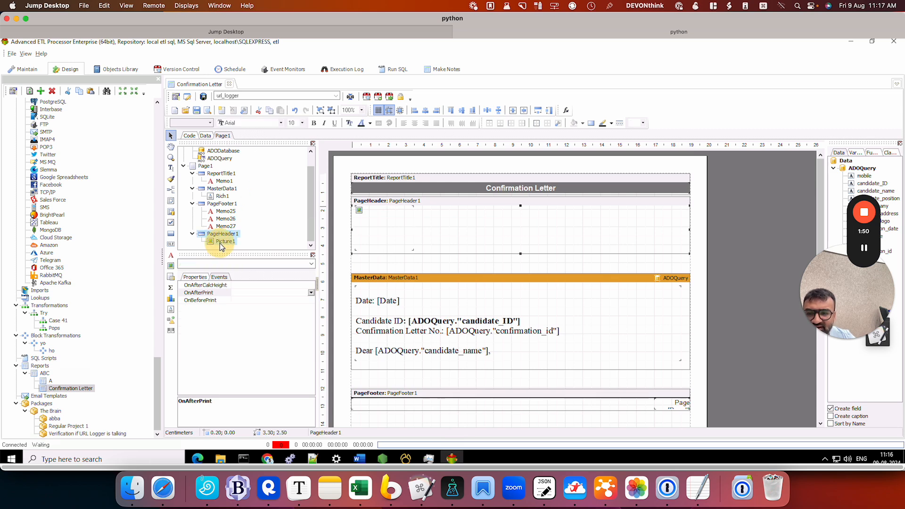
{"action": "left_click", "coordinate": [220, 243]}
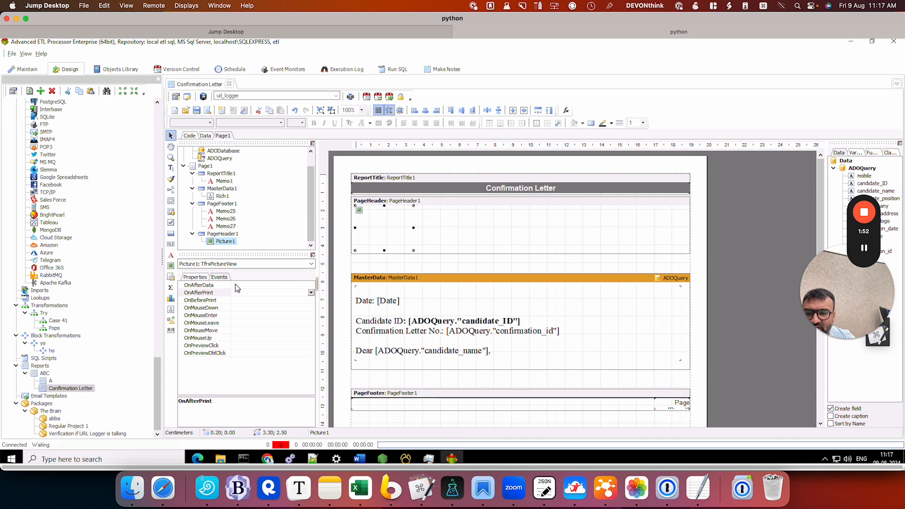
{"action": "left_click", "coordinate": [240, 300]}
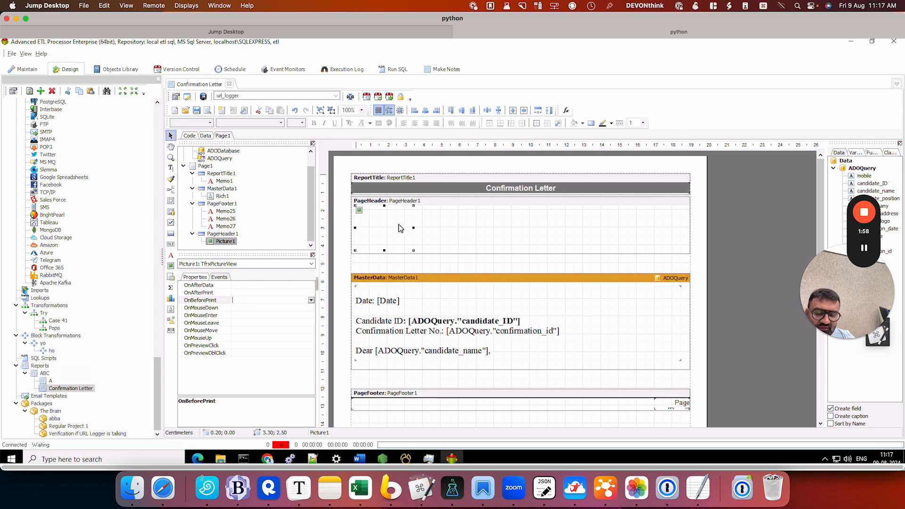
{"action": "double_click", "coordinate": [287, 302]}
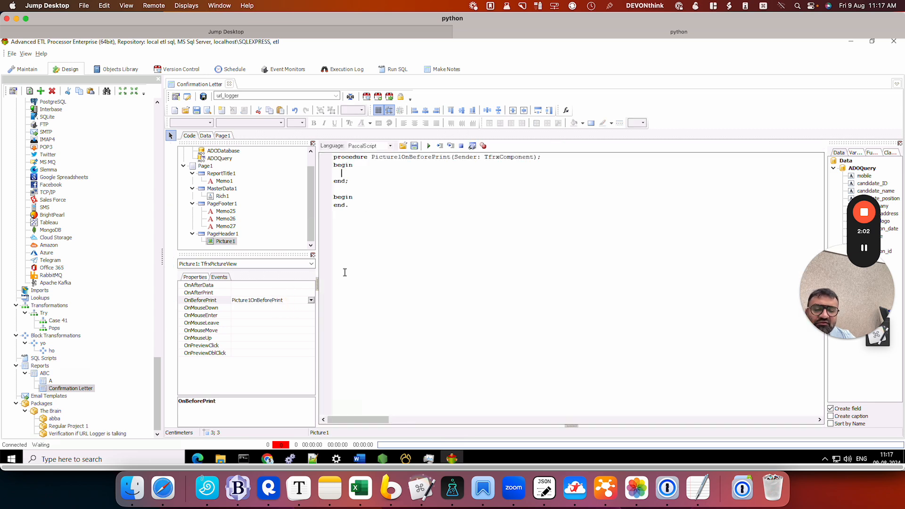
{"action": "left_click", "coordinate": [403, 146]}
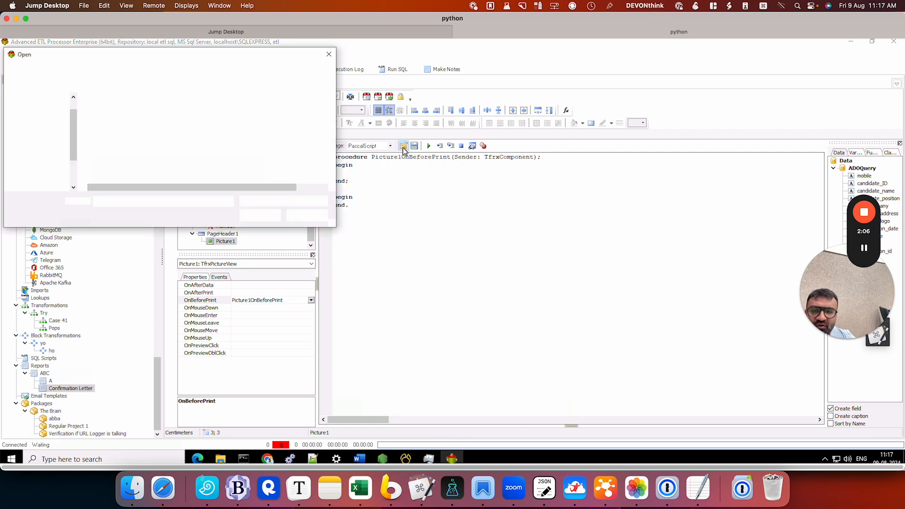
{"action": "double_click", "coordinate": [114, 113]}
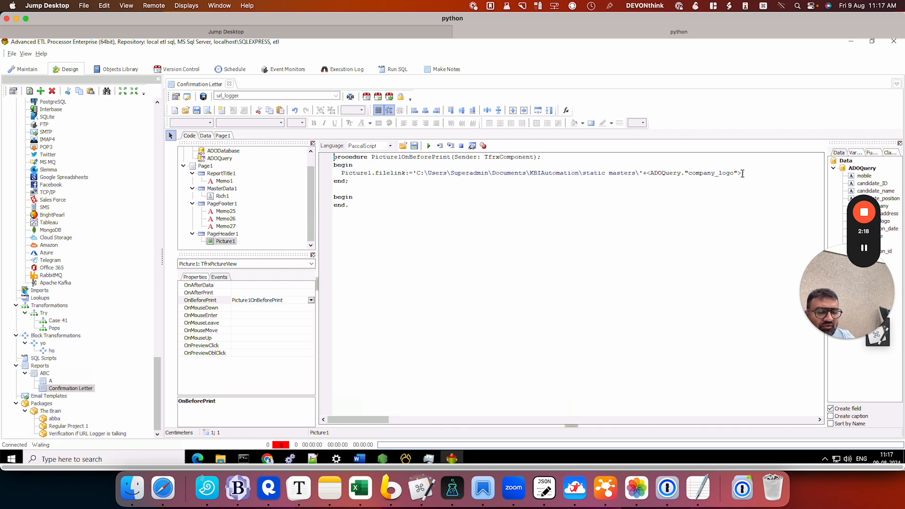
Step: End the Picture1.filelink statement with a semicolon and check the company_logo value of the newest event_log record in Navicat Premium
{"action": "type", "text": ";"}
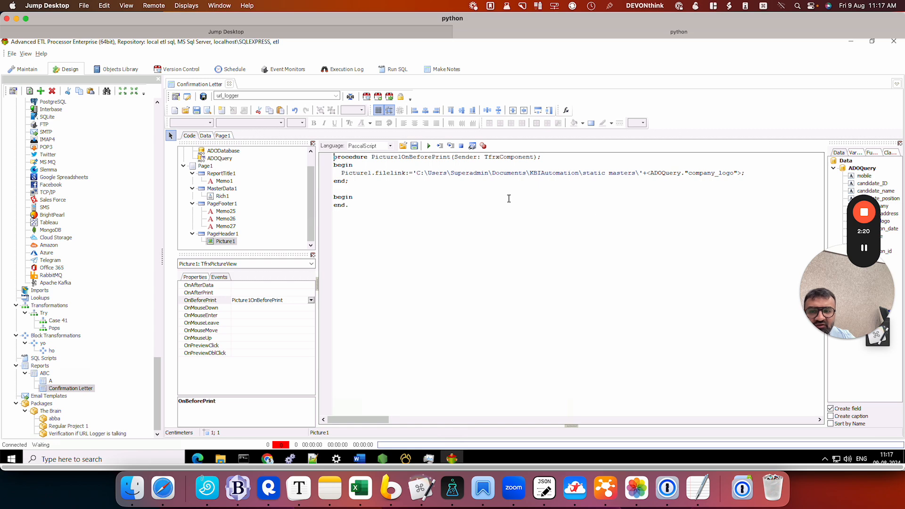
{"action": "left_click", "coordinate": [405, 458]}
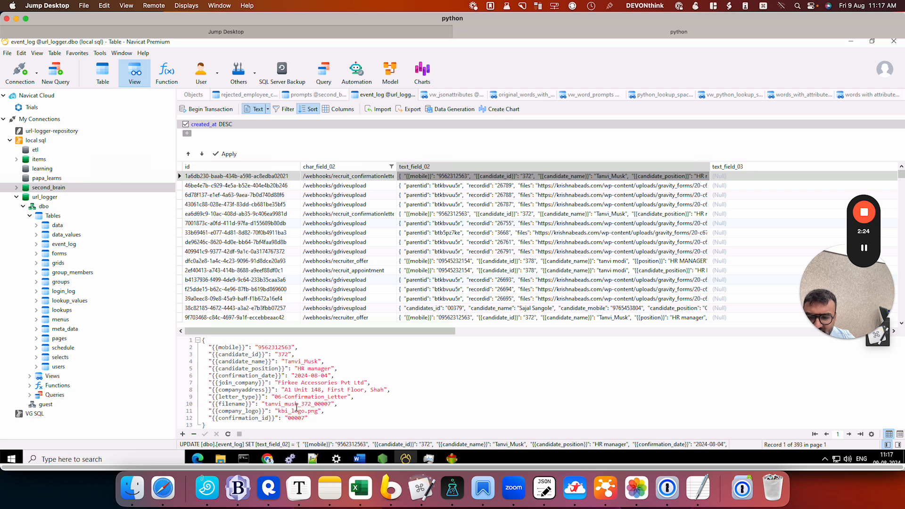
{"action": "left_click", "coordinate": [282, 412]}
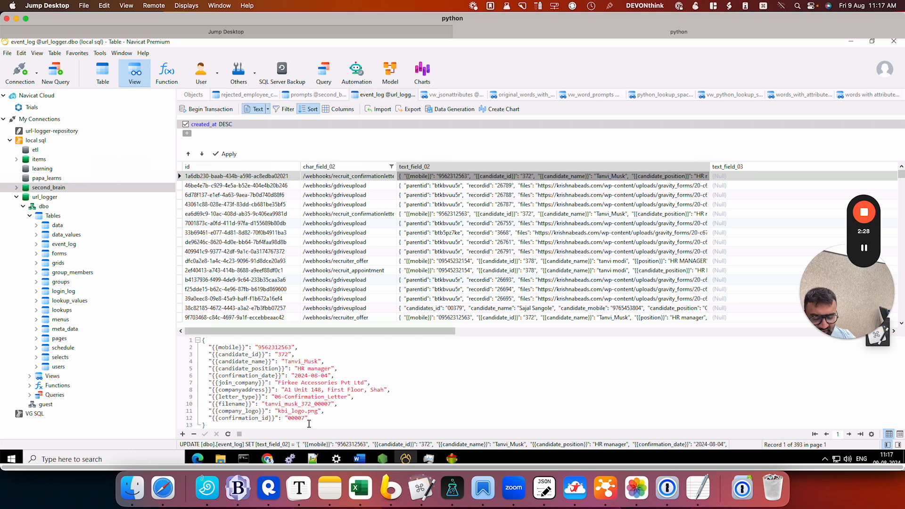
{"action": "left_click", "coordinate": [451, 458]}
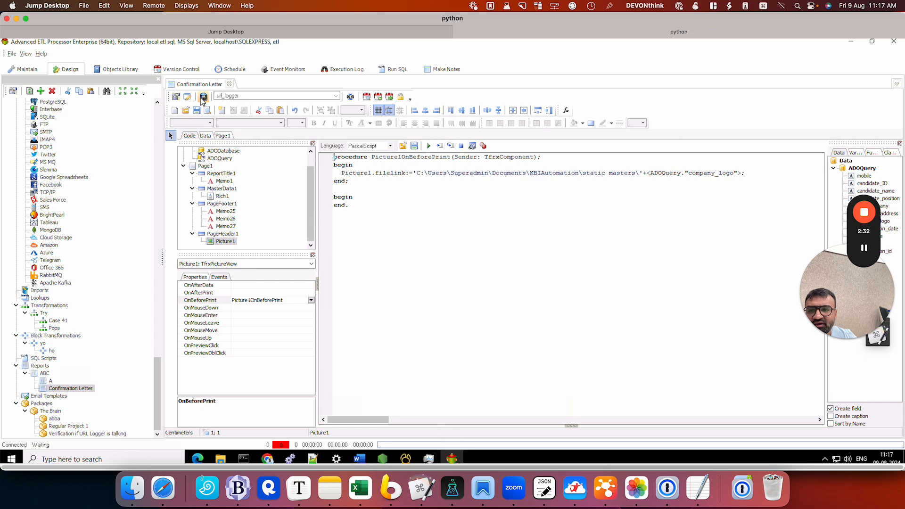
Step: Preview the Confirmation Letter report to check the logo in the page header, and return to the design
{"action": "left_click", "coordinate": [427, 148]}
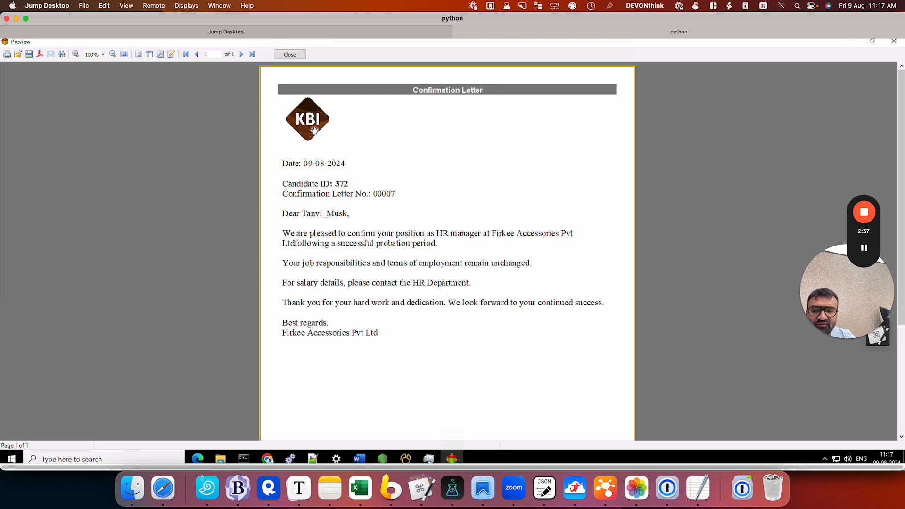
{"action": "left_click", "coordinate": [296, 56]}
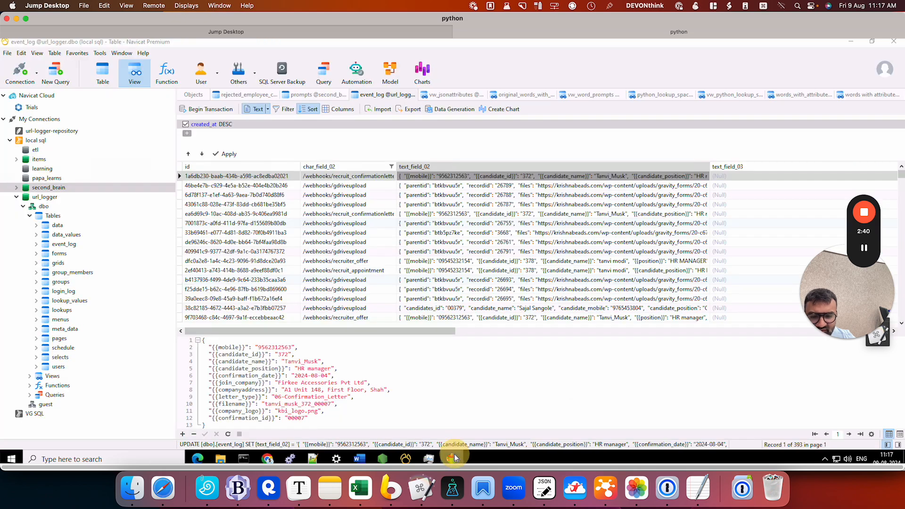
Step: In Navicat Premium, set company_logo in the newest event_log record's text_field_02 JSON to firkee_logo.png and save the record
{"action": "left_click", "coordinate": [405, 459]}
{"action": "key", "text": "BackSpace"}
{"action": "key", "text": "BackSpace"}
{"action": "key", "text": "BackSpace"}
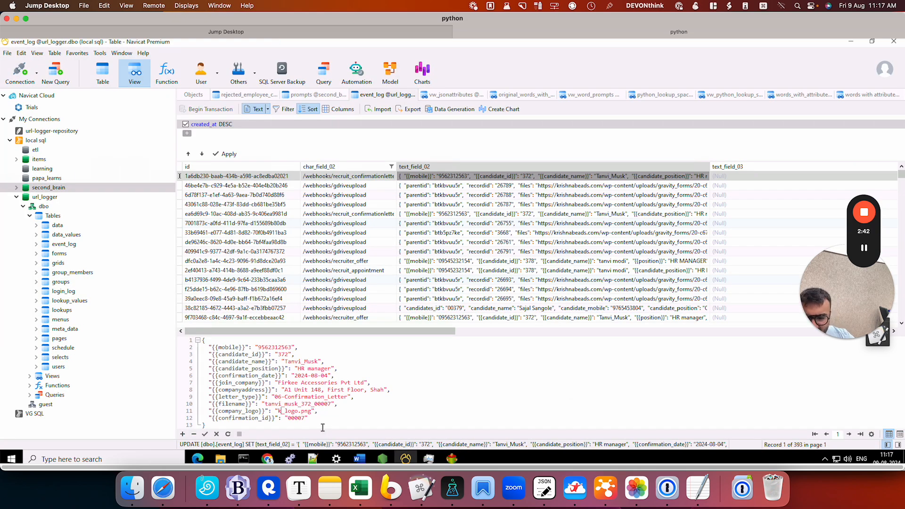
{"action": "type", "text": "firkee"}
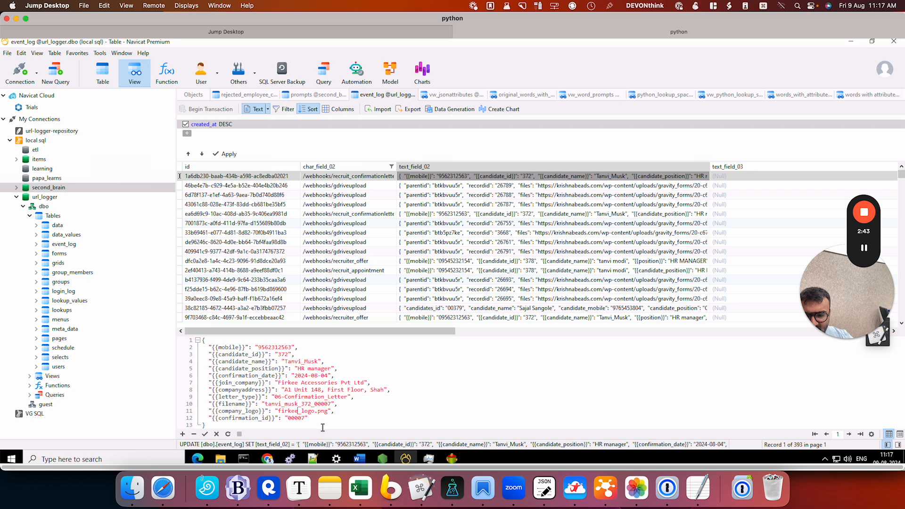
{"action": "left_click", "coordinate": [206, 434]}
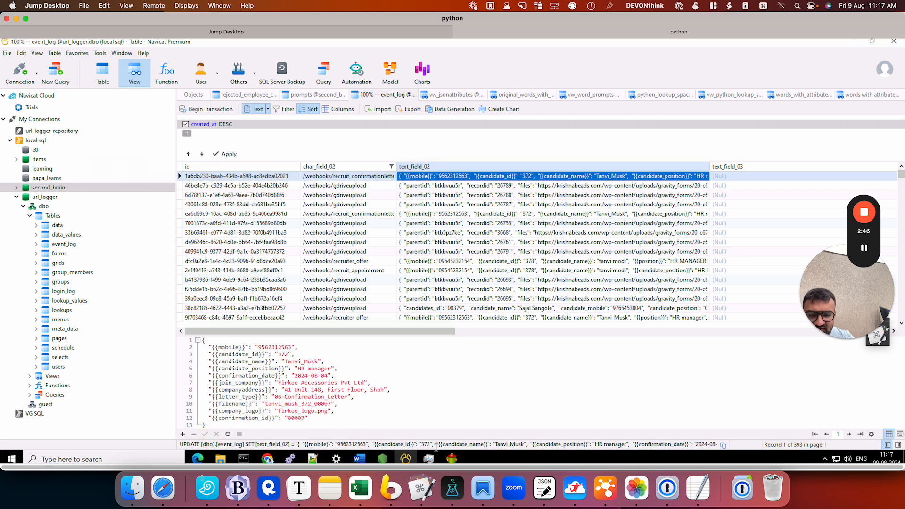
Step: Switch to Advanced ETL Processor, preview the Confirmation Letter with the changed logo file, and recheck the company_logo value in Navicat Premium
{"action": "left_click", "coordinate": [451, 458]}
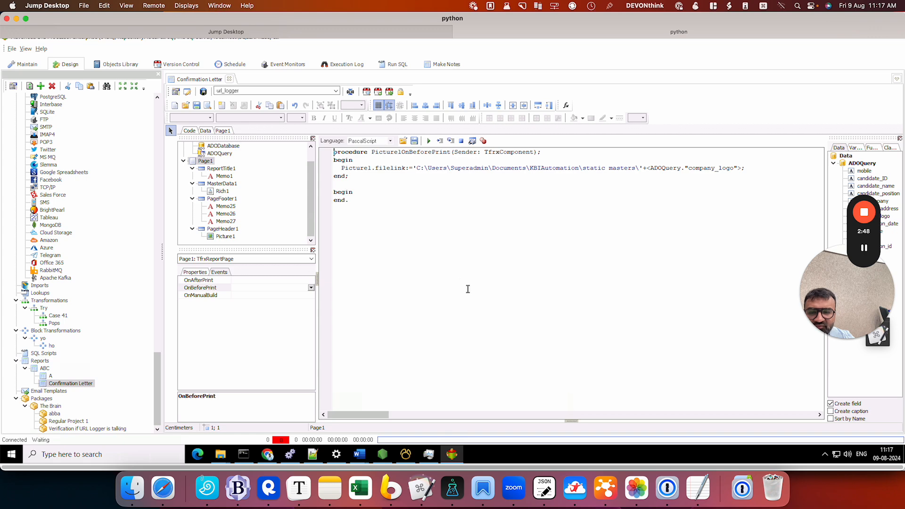
{"action": "left_click", "coordinate": [428, 140]}
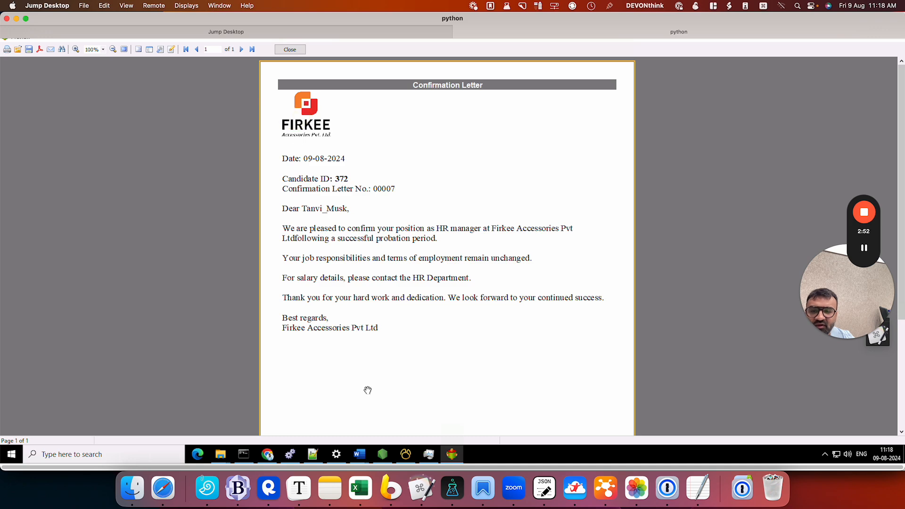
{"action": "left_click", "coordinate": [295, 50]}
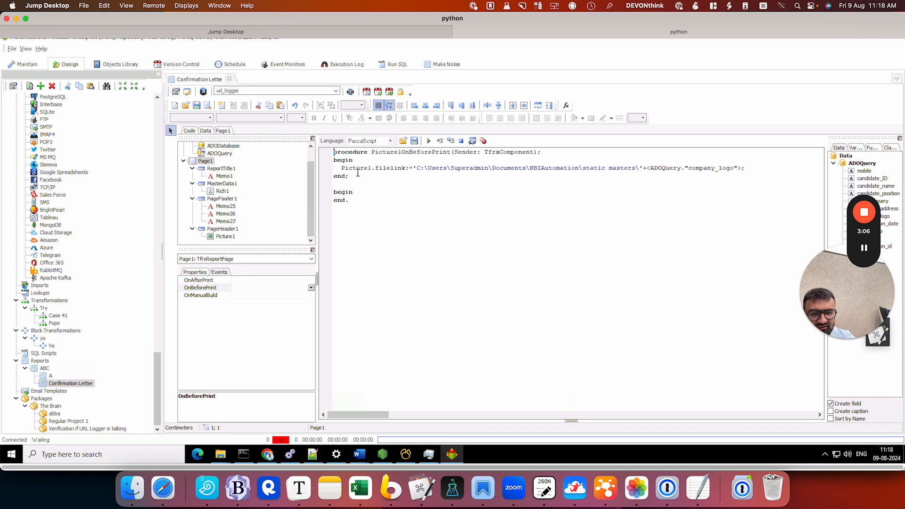
{"action": "key", "text": "alt+Tab"}
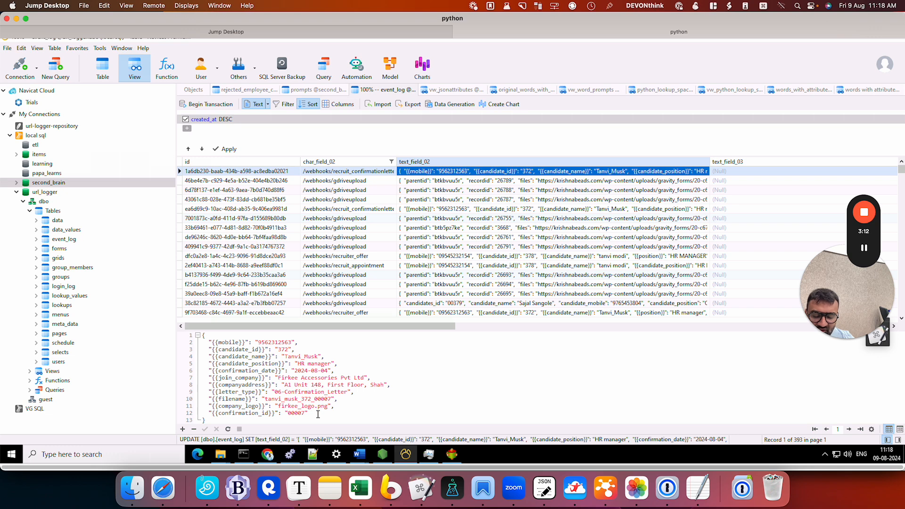
{"action": "left_click", "coordinate": [452, 454]}
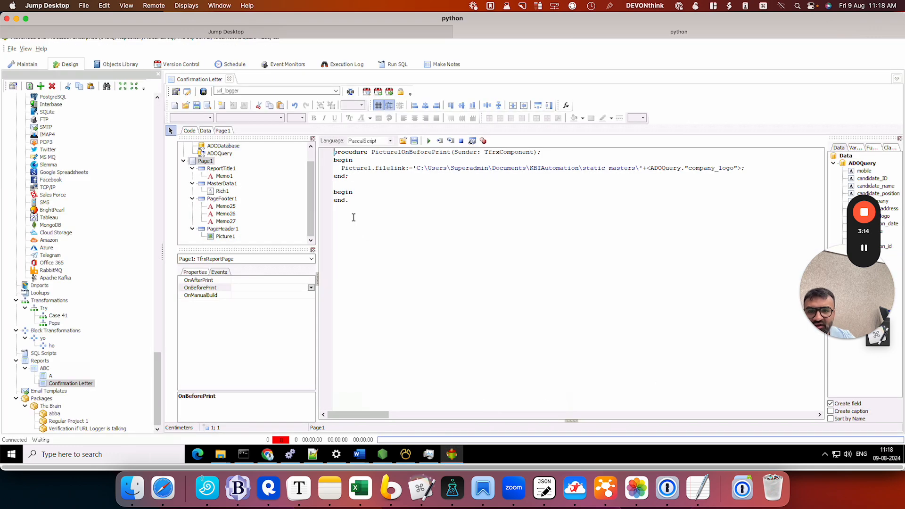
Step: Reduce the height of the page header band on Page1 to about 2.5 cm
{"action": "left_click", "coordinate": [200, 110]}
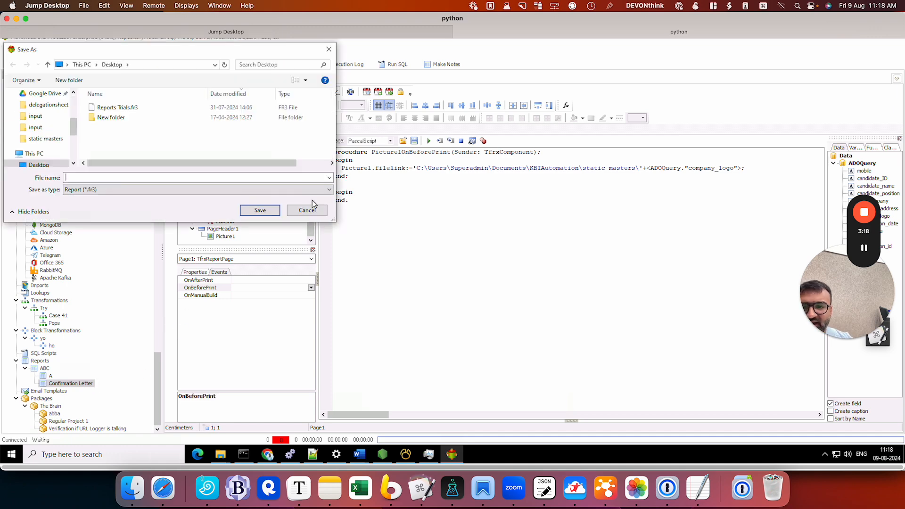
{"action": "left_click", "coordinate": [311, 211]}
{"action": "left_click", "coordinate": [222, 131]}
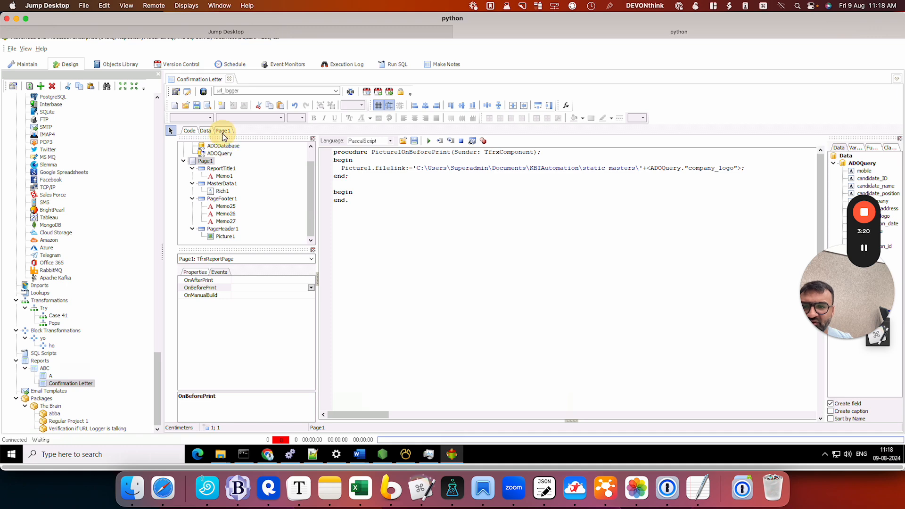
{"action": "scroll", "coordinate": [418, 294], "scroll_direction": "down", "scroll_amount": 3}
{"action": "scroll", "coordinate": [418, 294], "scroll_direction": "up", "scroll_amount": 3}
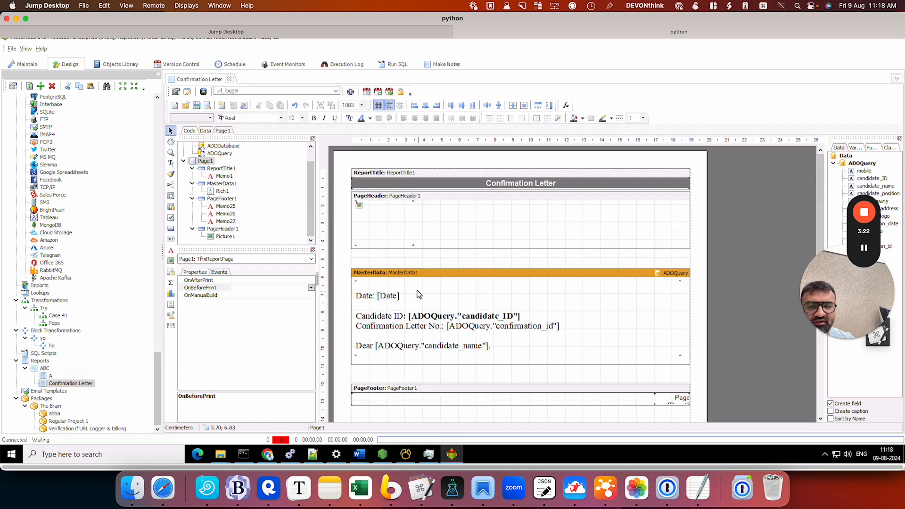
{"action": "left_click", "coordinate": [517, 209]}
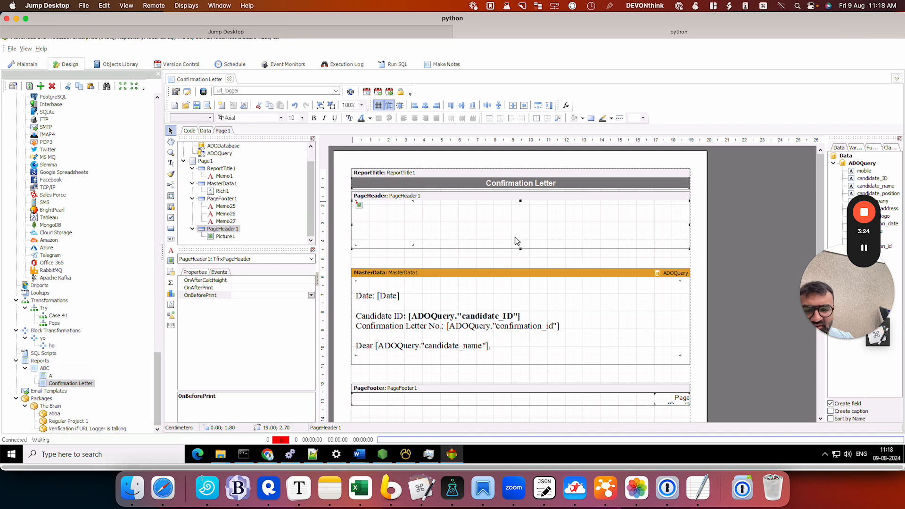
{"action": "left_click_drag", "start_coordinate": [520, 248], "coordinate": [519, 244]}
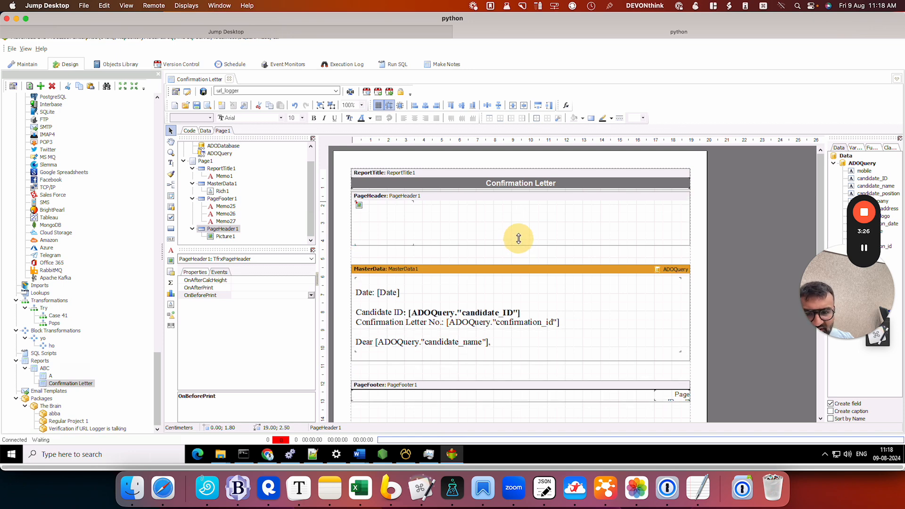
{"action": "left_click", "coordinate": [512, 277]}
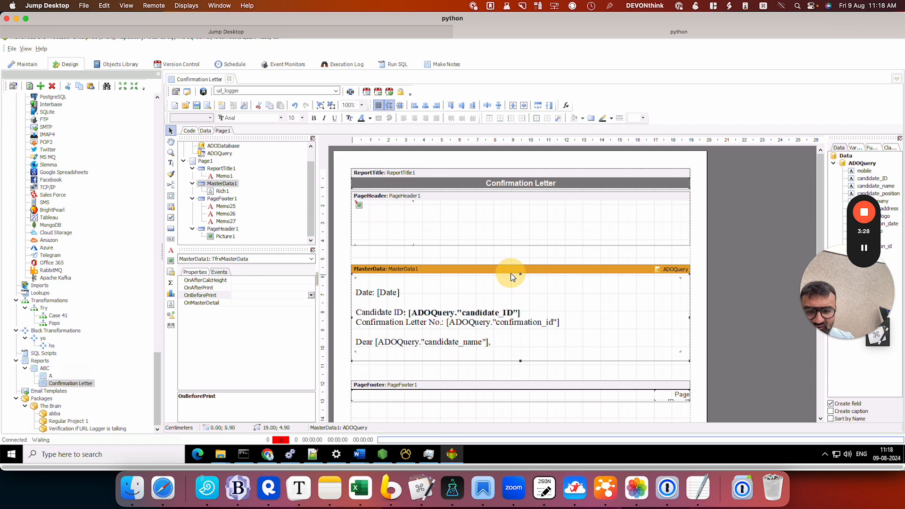
{"action": "left_click", "coordinate": [512, 185]}
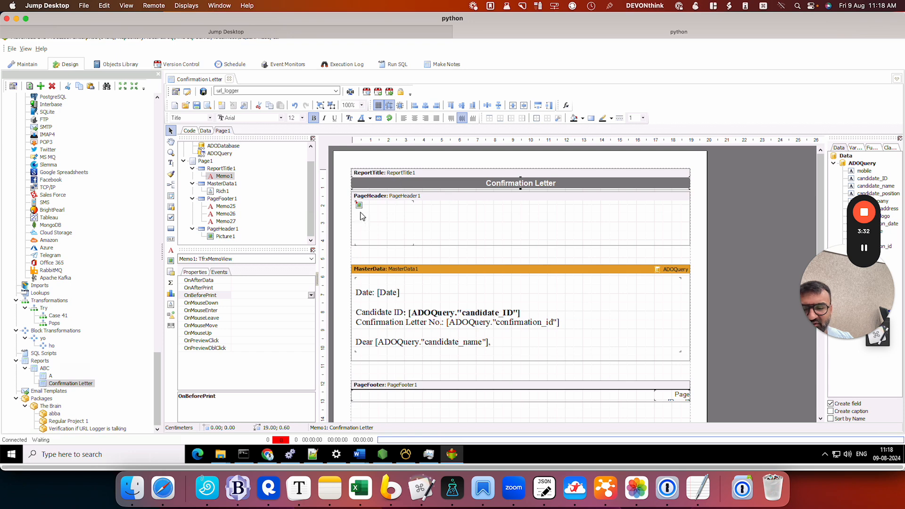
{"action": "scroll", "coordinate": [489, 302], "scroll_direction": "down", "scroll_amount": 6}
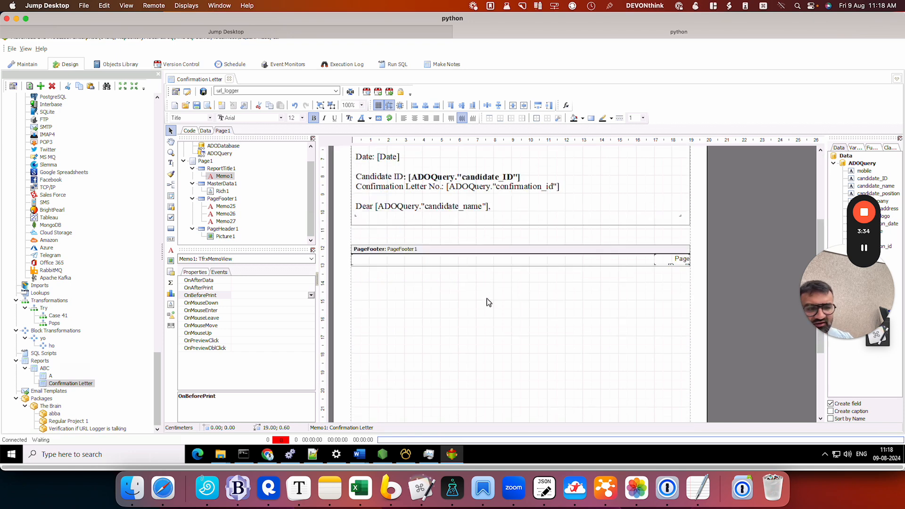
{"action": "scroll", "coordinate": [490, 301], "scroll_direction": "up", "scroll_amount": 5}
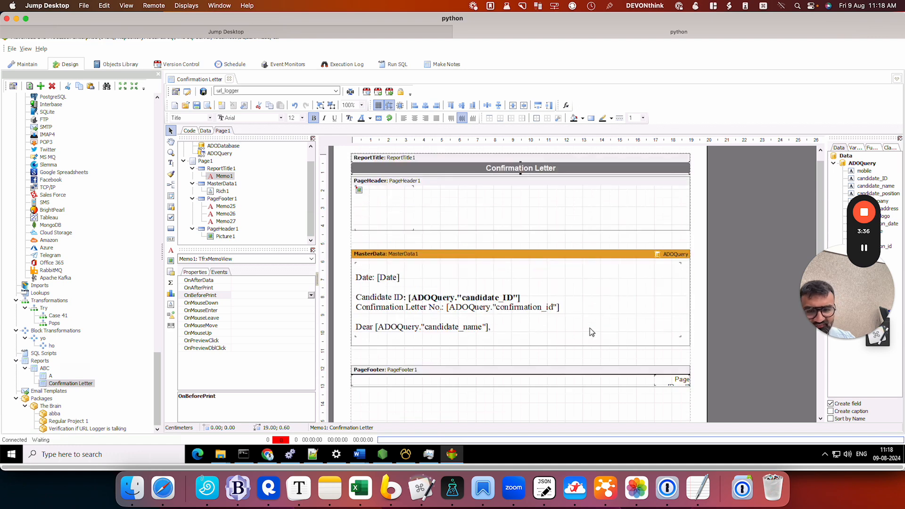
{"action": "right_click", "coordinate": [73, 386]}
{"action": "key", "text": "Escape"}
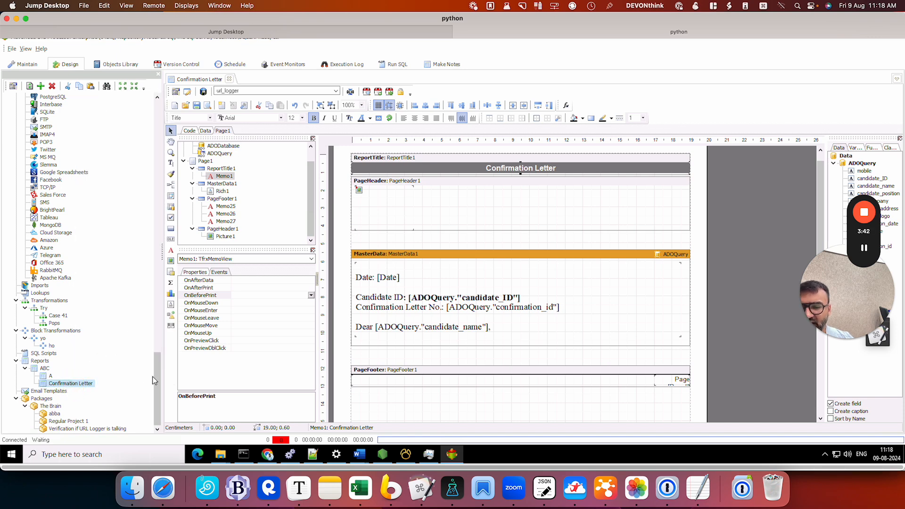